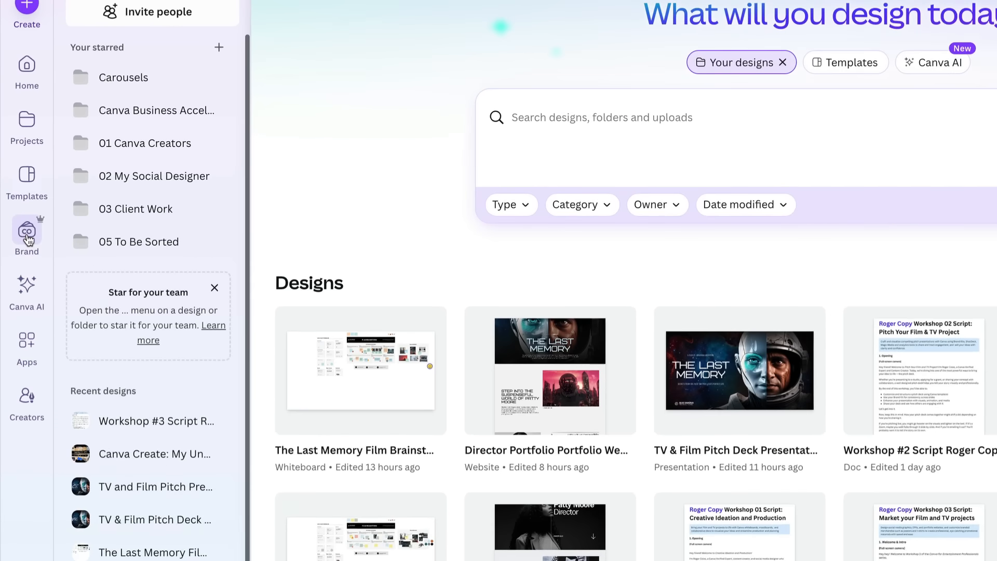
# - Open the team's Brand Kits, look at the dialog for creating a new kit, and close it without creating one
pyautogui.click(27, 233)
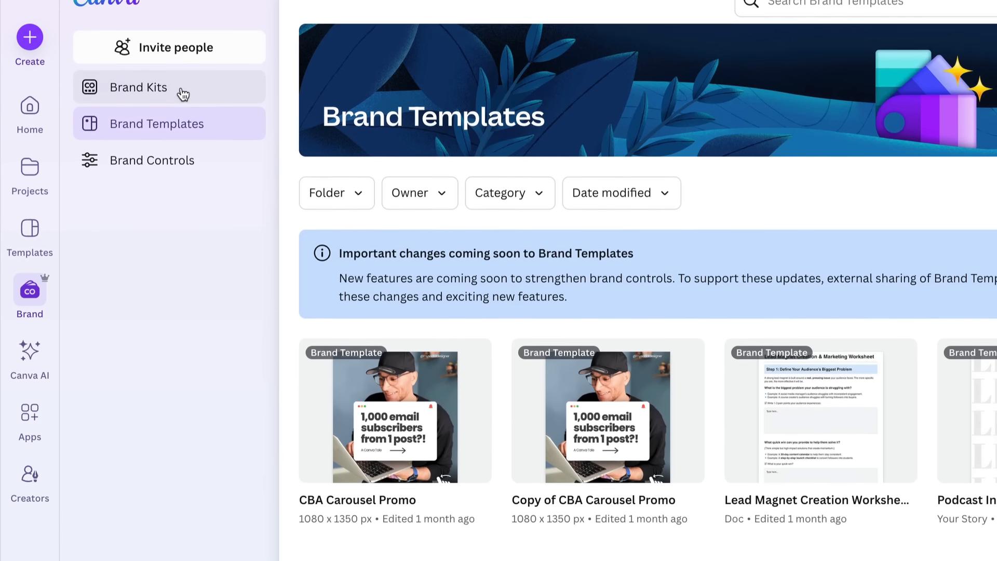
pyautogui.click(182, 35)
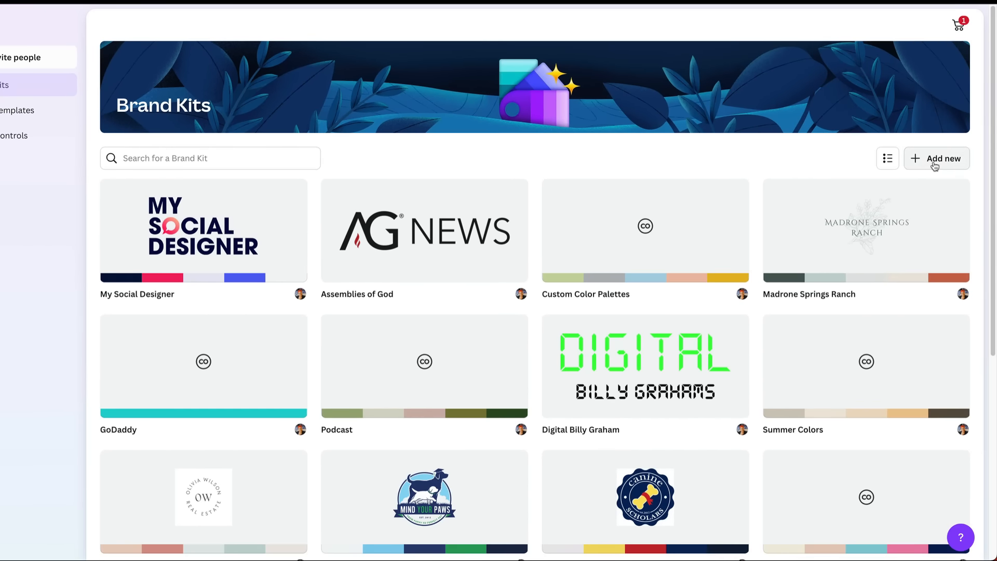
pyautogui.click(934, 165)
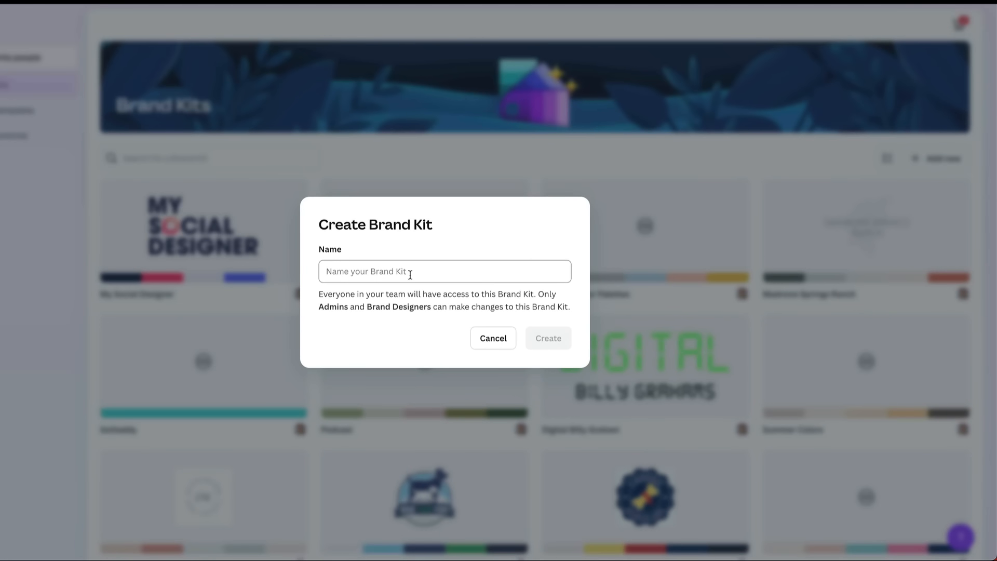
pyautogui.click(496, 340)
# - Open The Last Memory brand kit and review its logos, colors, fonts and remaining brand assets
pyautogui.scroll(-4, 657, 326)
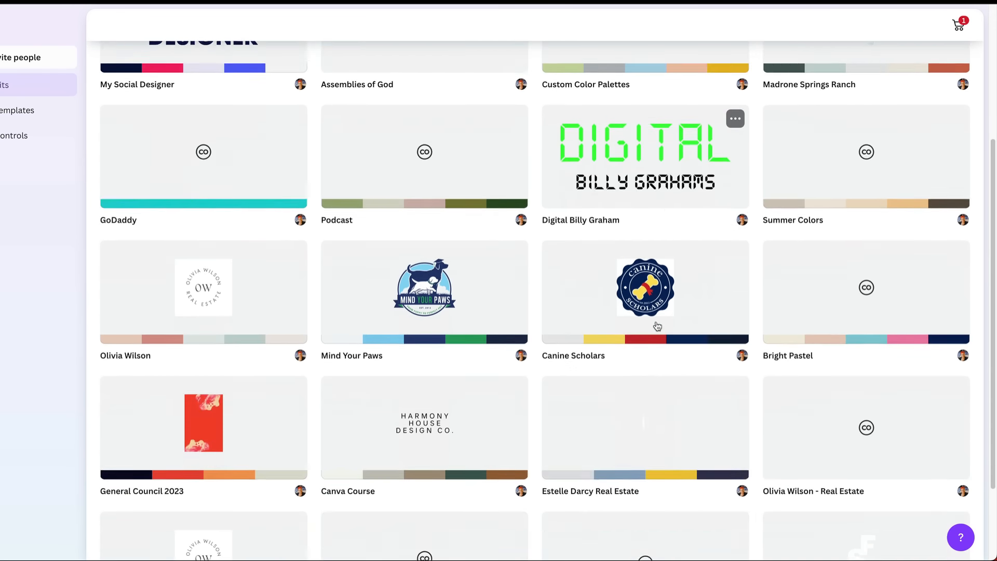
pyautogui.scroll(-10, 657, 326)
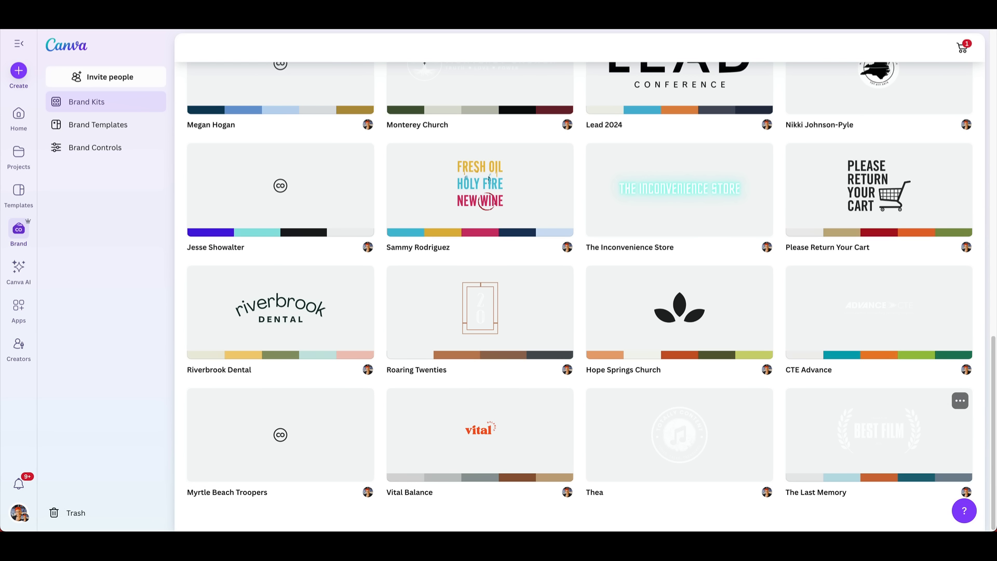
pyautogui.click(883, 429)
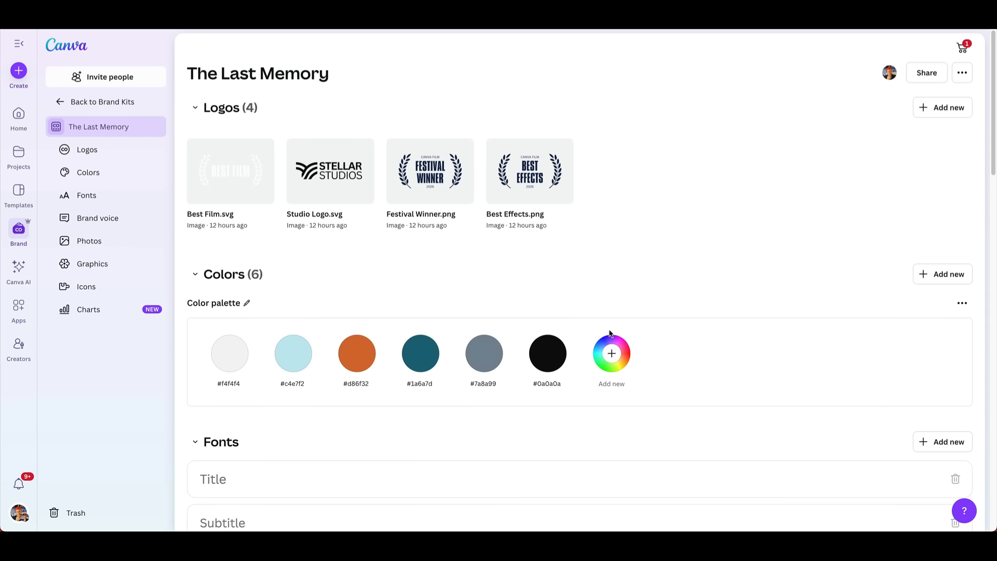
pyautogui.scroll(-3, 575, 254)
pyautogui.scroll(-14, 550, 257)
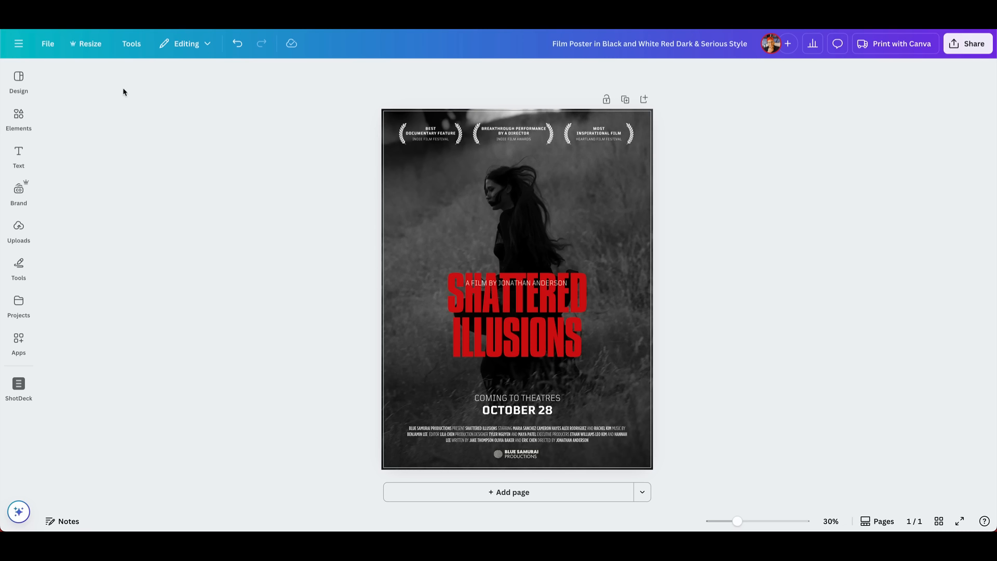
# - Apply The Last Memory's brand fonts and color palette to the film poster
pyautogui.click(19, 76)
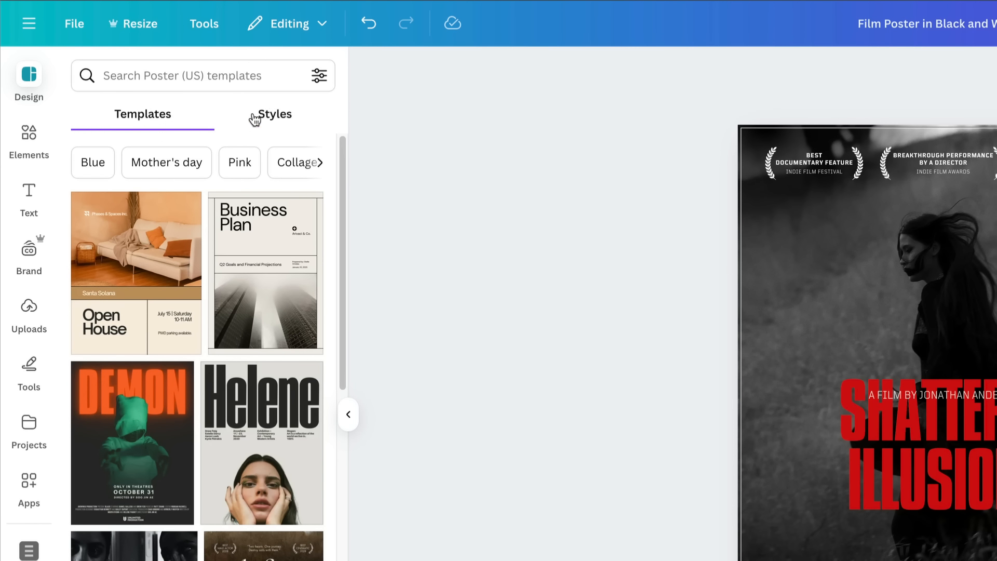
pyautogui.click(293, 119)
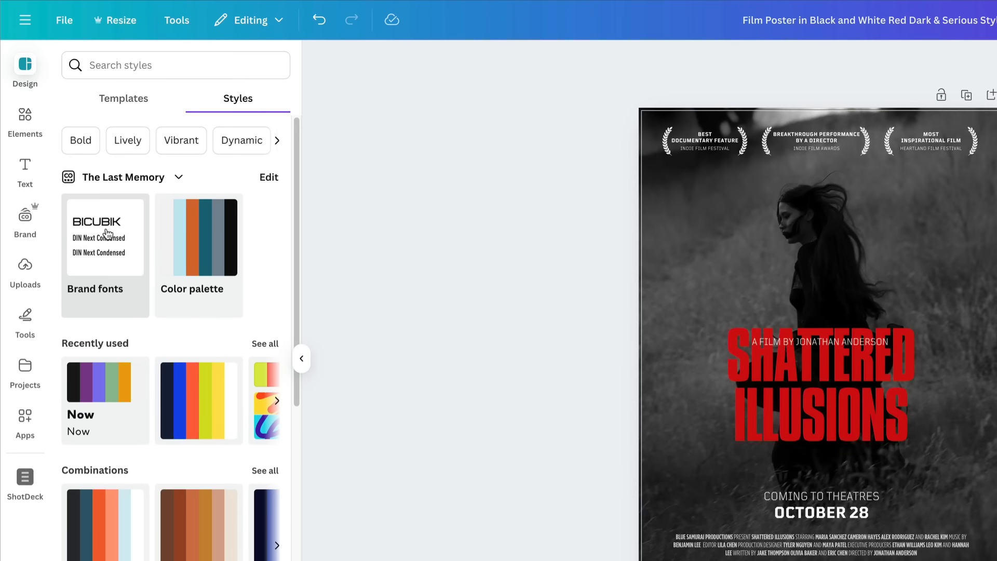
pyautogui.click(107, 234)
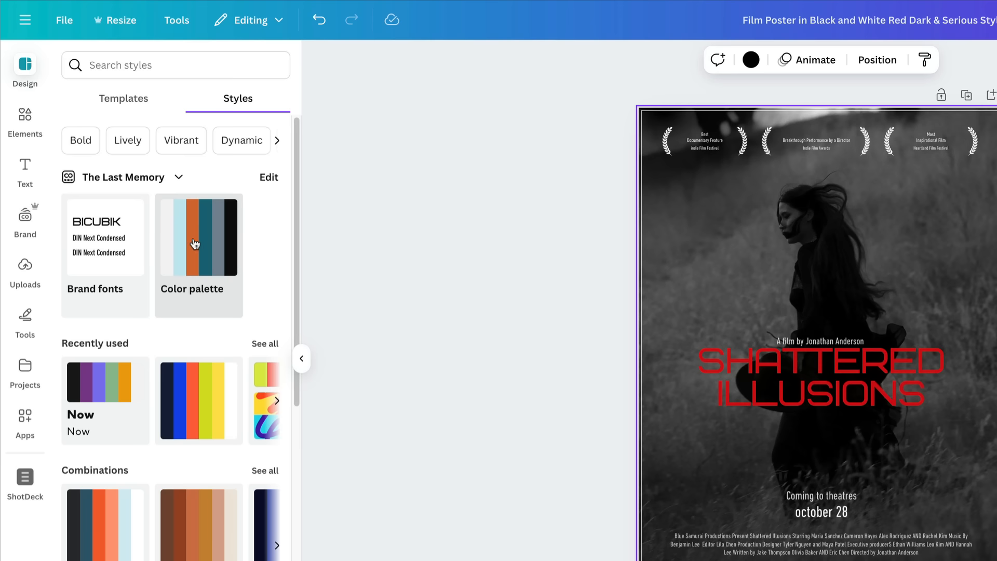
pyautogui.click(195, 244)
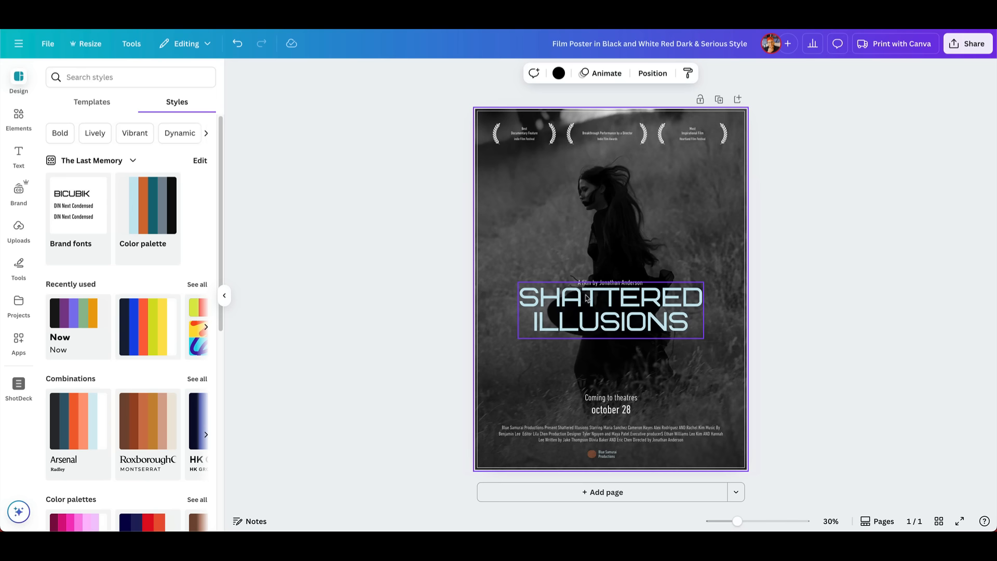
# - Replace the poster's title text with "THE LAST MEMORY" and enlarge it across the page
pyautogui.click(799, 360)
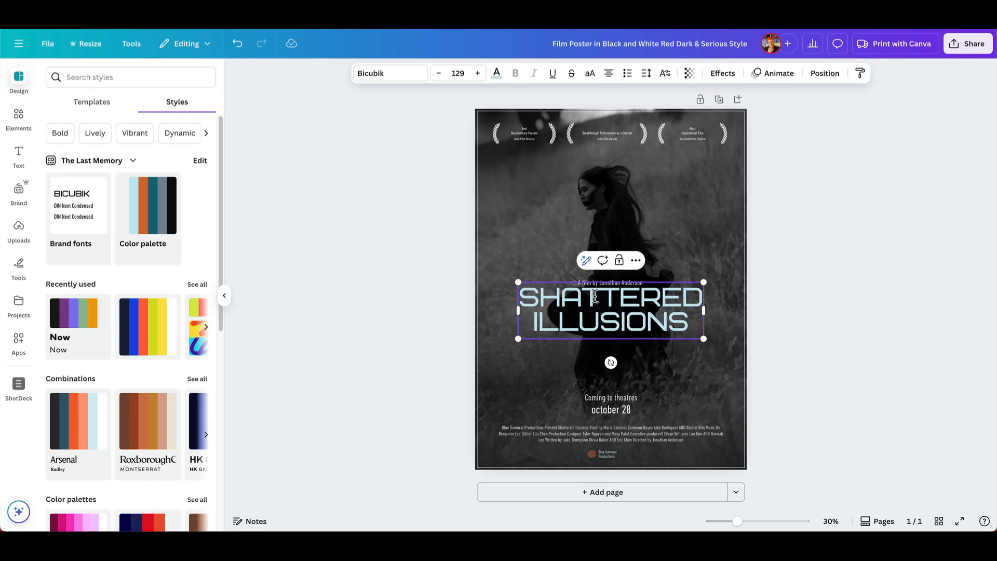
pyautogui.hotkey('ctrl', 'z')
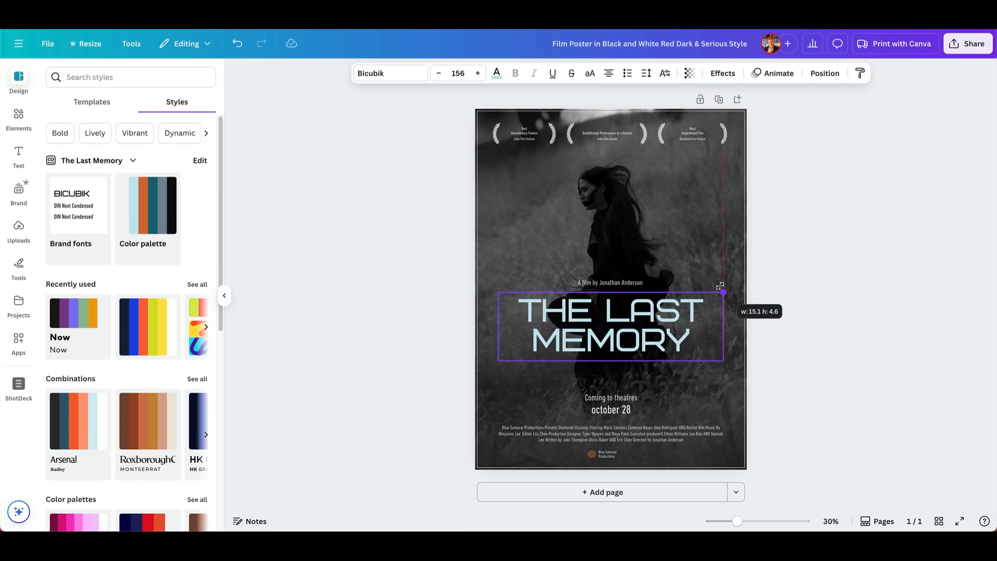
pyautogui.click(409, 251)
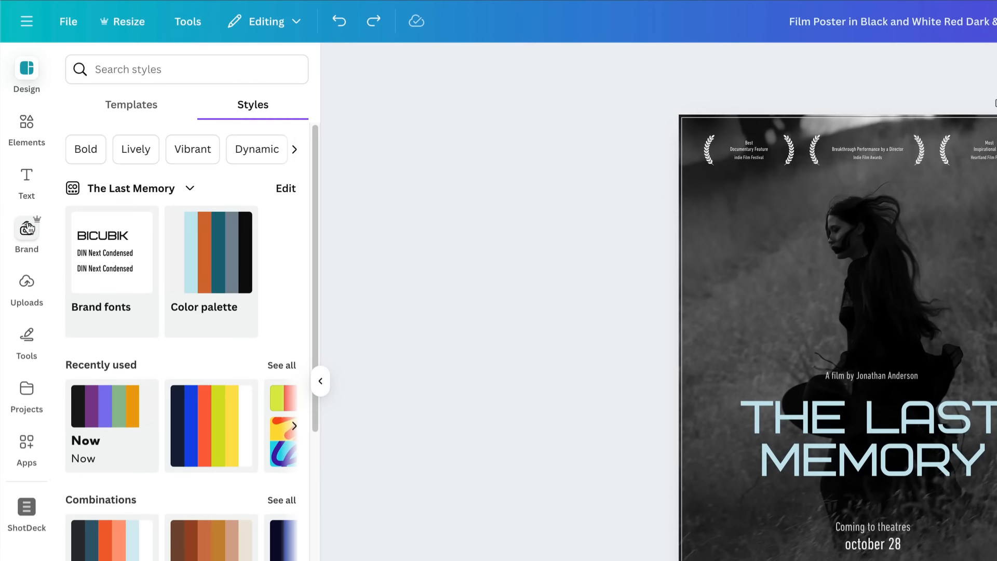
# - Replace the poster's background photo with Cover Image.png from the brand kit's photos
pyautogui.click(29, 231)
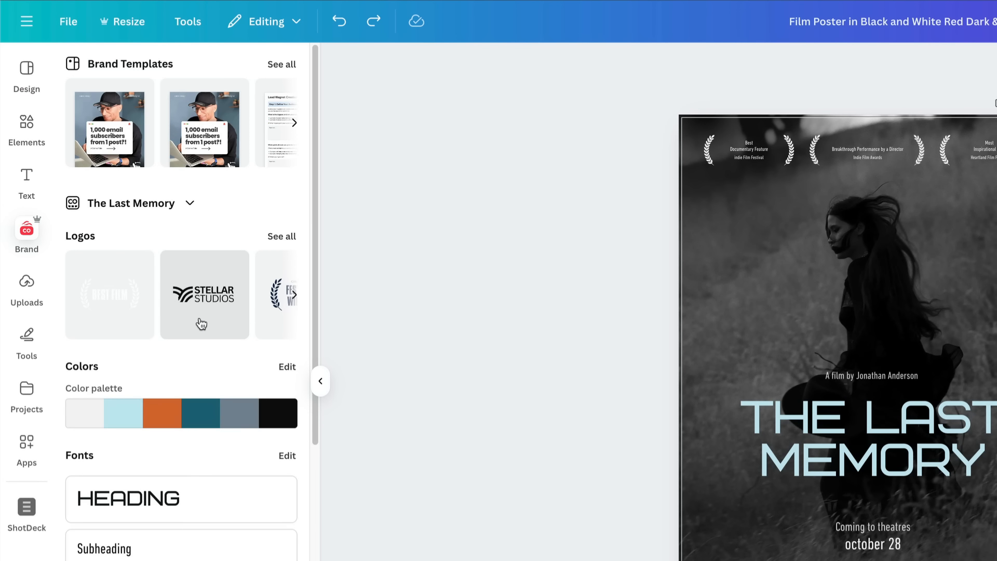
pyautogui.scroll(-9, 214, 341)
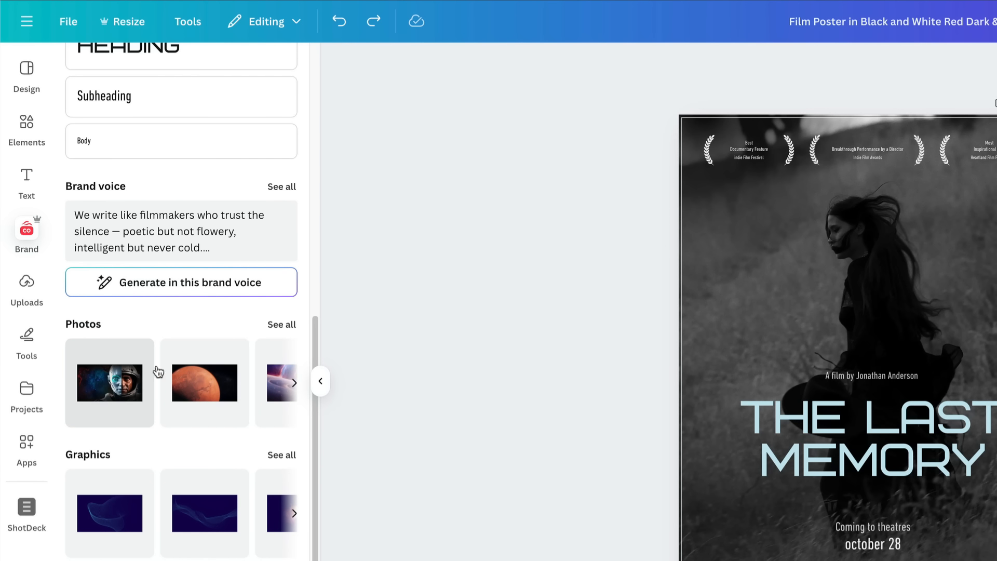
pyautogui.click(280, 326)
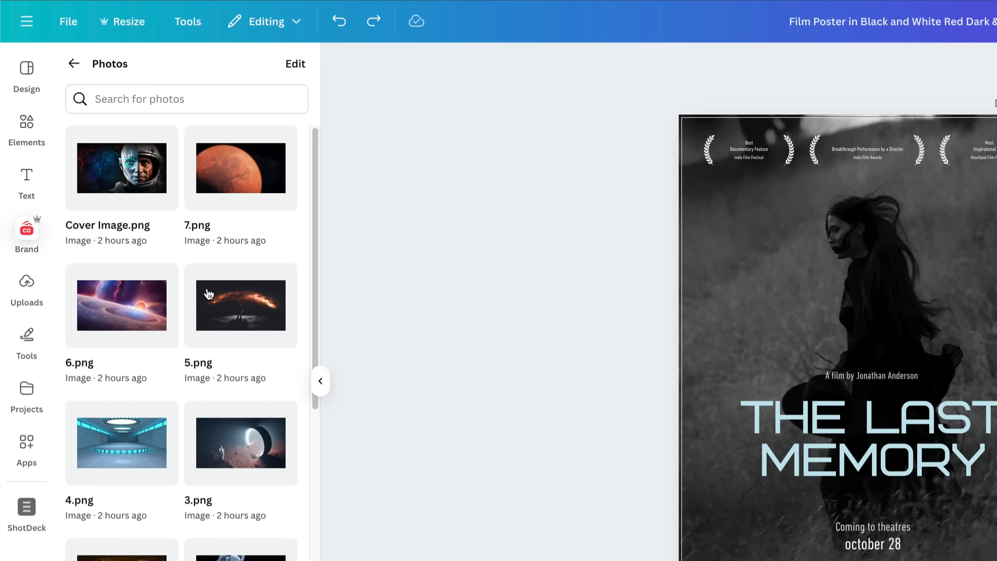
pyautogui.moveTo(136, 182); pyautogui.dragTo(944, 128)
# - Reposition the background image within its crop so the split robot and astronaut face is centred on the poster
pyautogui.moveTo(680, 121); pyautogui.dragTo(680, 121)
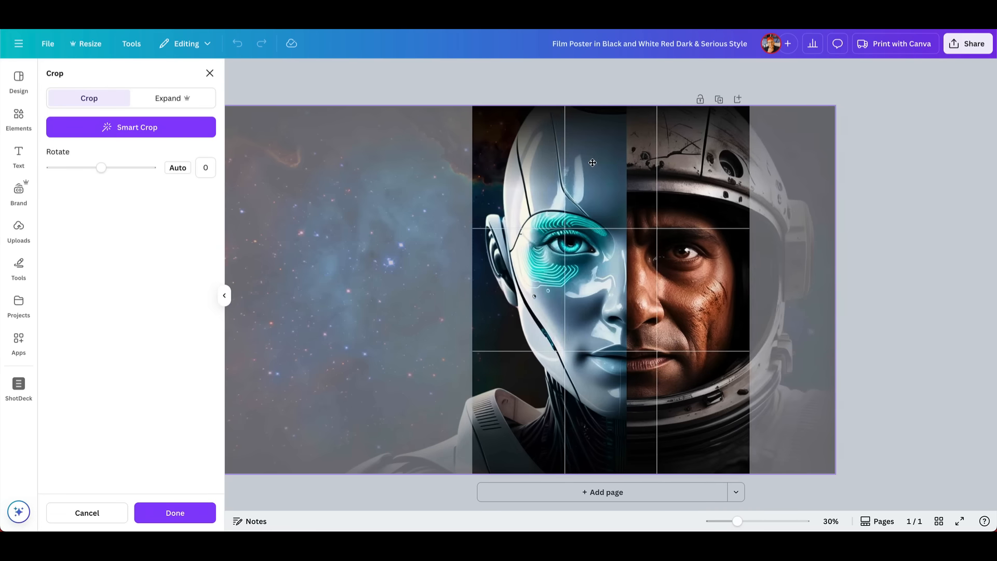
pyautogui.moveTo(590, 161); pyautogui.dragTo(565, 161)
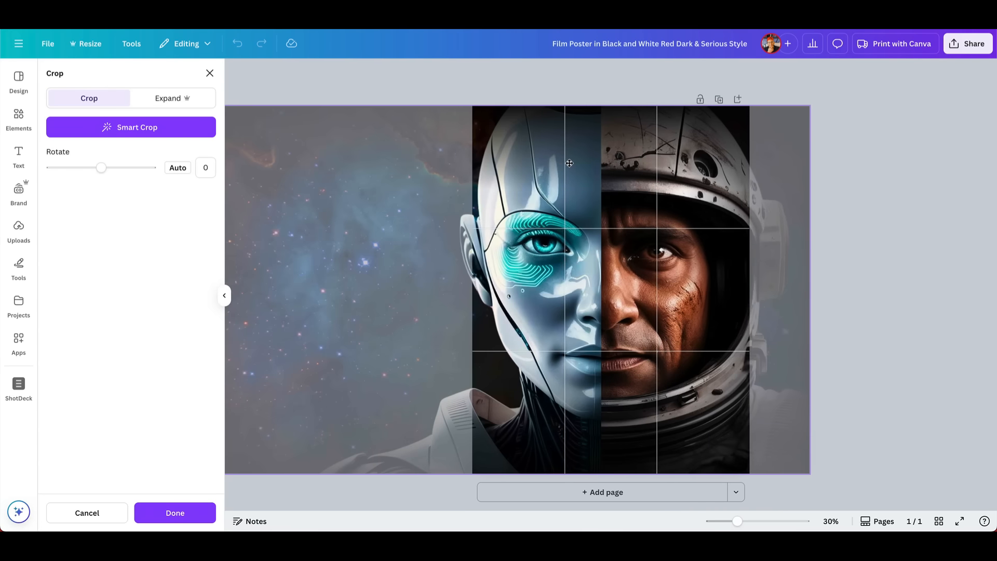
pyautogui.moveTo(564, 160); pyautogui.dragTo(569, 161)
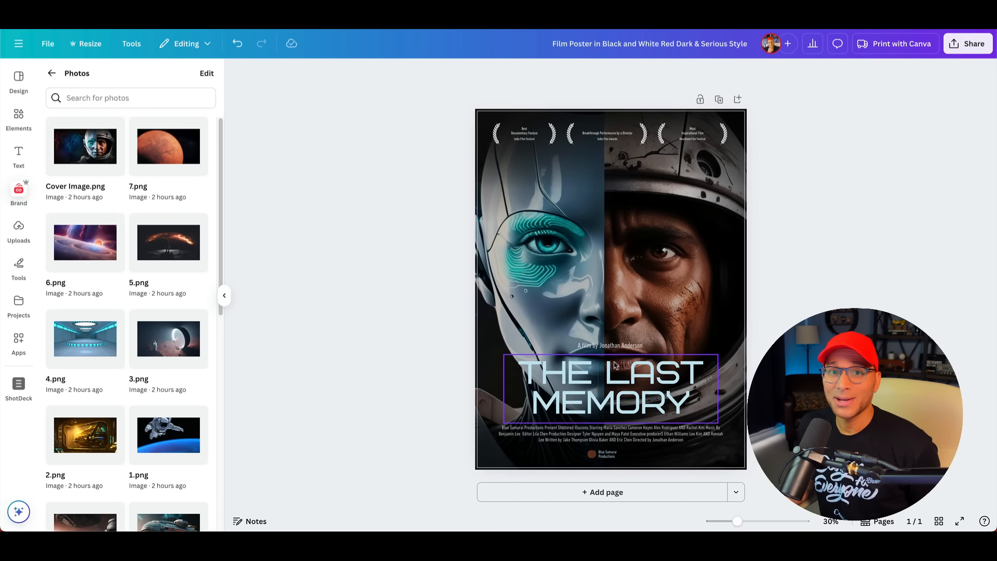
# - Add a rectangle behind the poster's text and stretch it across the full width of the lower part of the page
pyautogui.press('r')
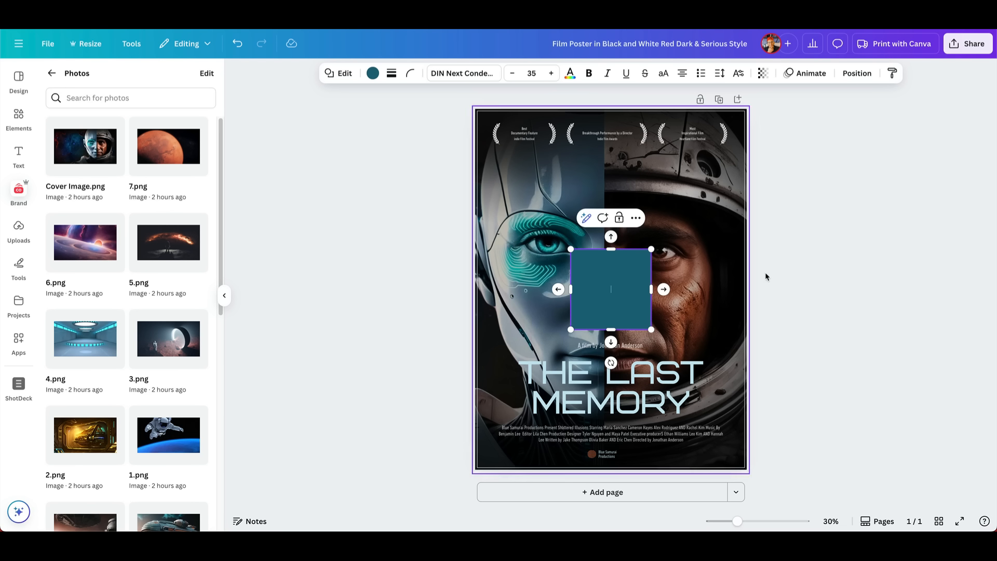
pyautogui.click(765, 276)
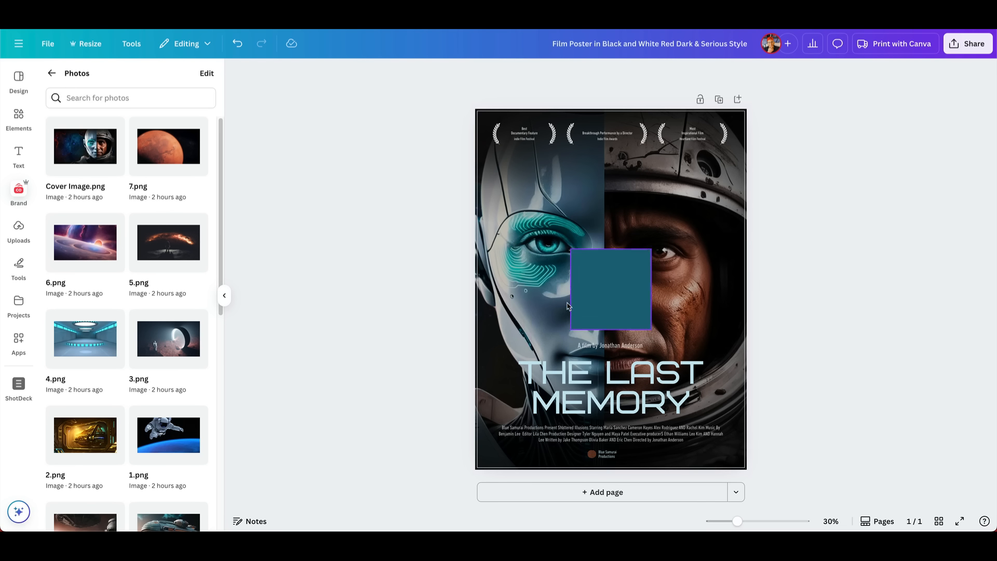
pyautogui.click(622, 301)
pyautogui.moveTo(608, 328); pyautogui.dragTo(610, 473)
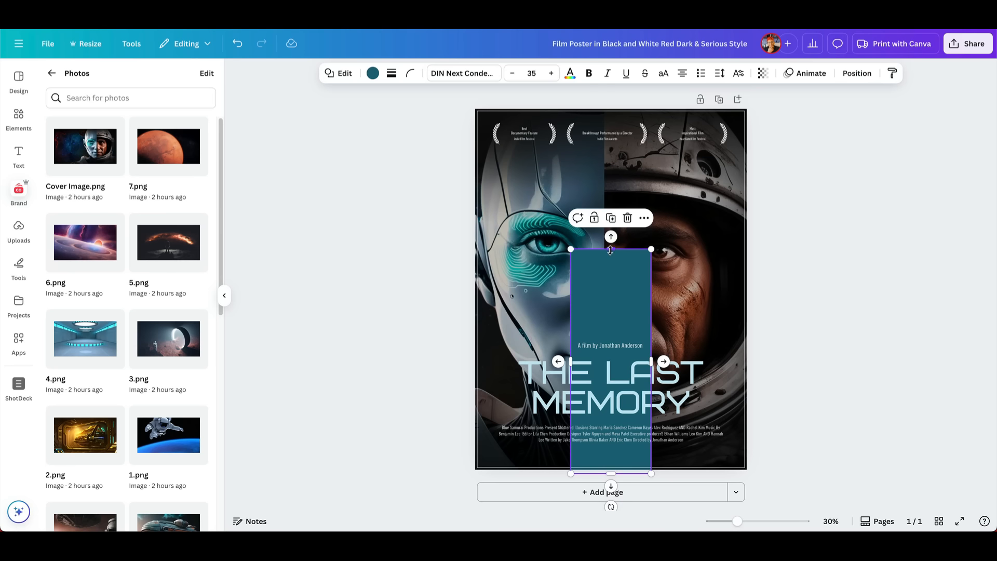
pyautogui.moveTo(610, 250); pyautogui.dragTo(610, 317)
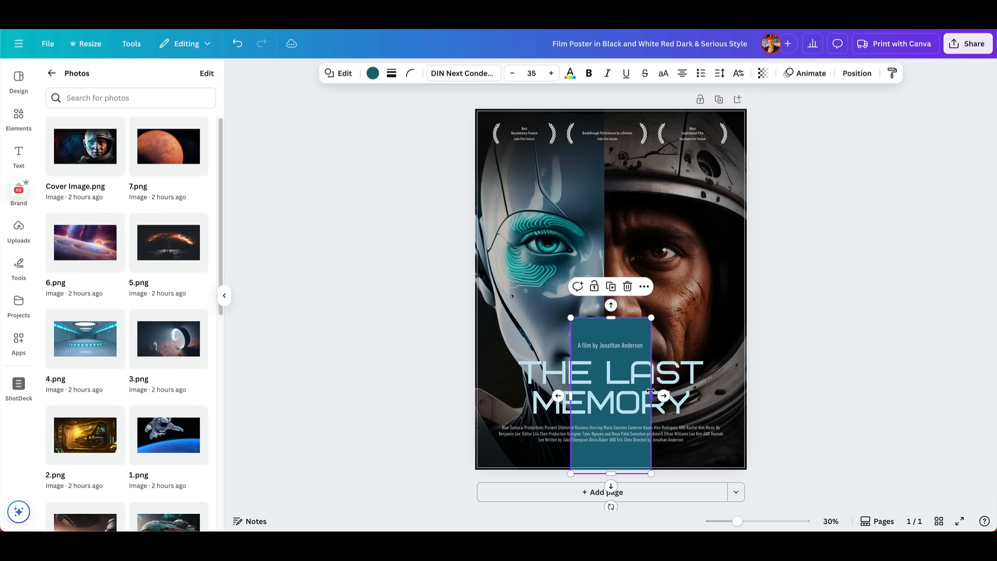
pyautogui.moveTo(650, 390); pyautogui.dragTo(759, 383)
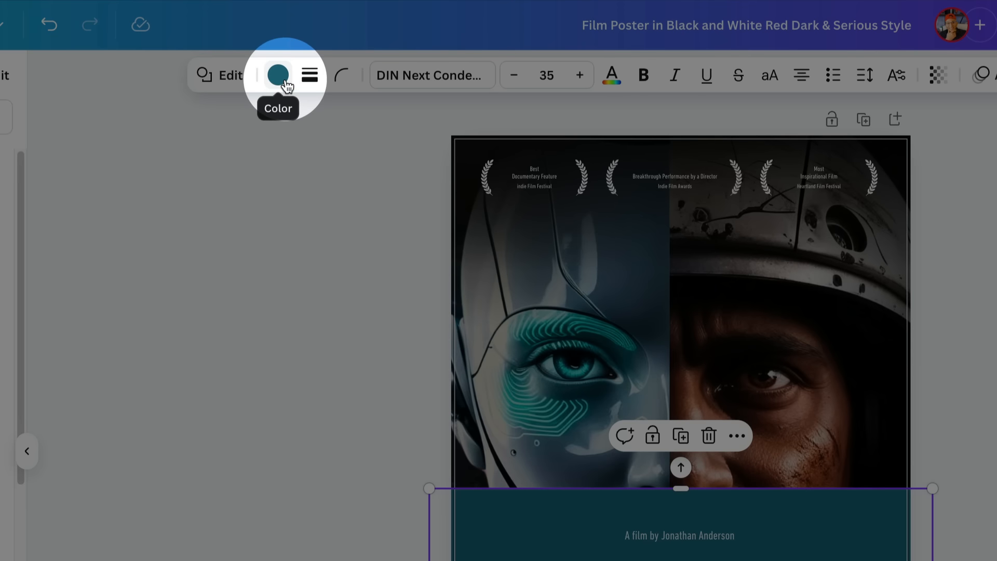
# - Fill the rectangle with a black #000000 to #555555 linear gradient that runs from top to bottom
pyautogui.click(279, 78)
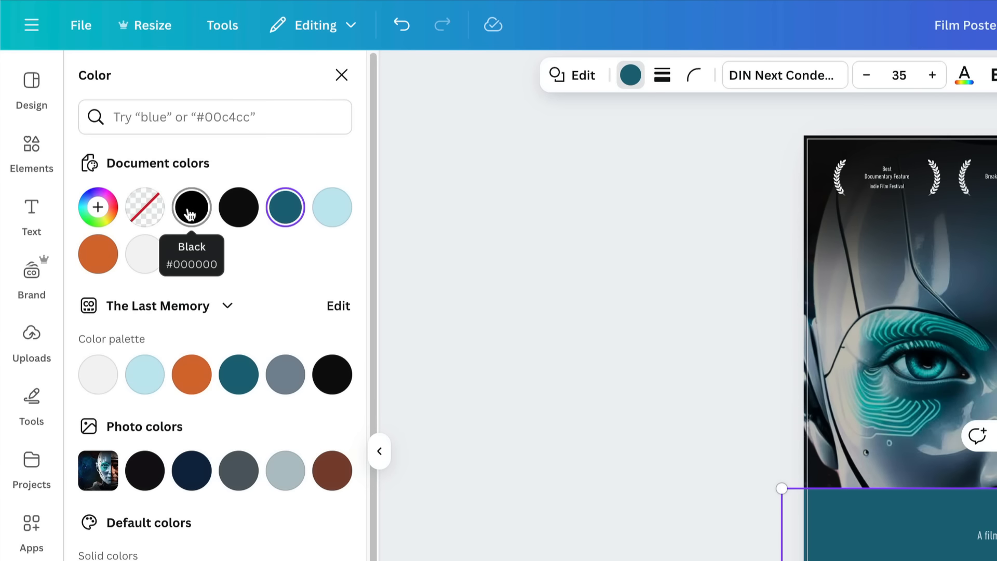
pyautogui.click(191, 207)
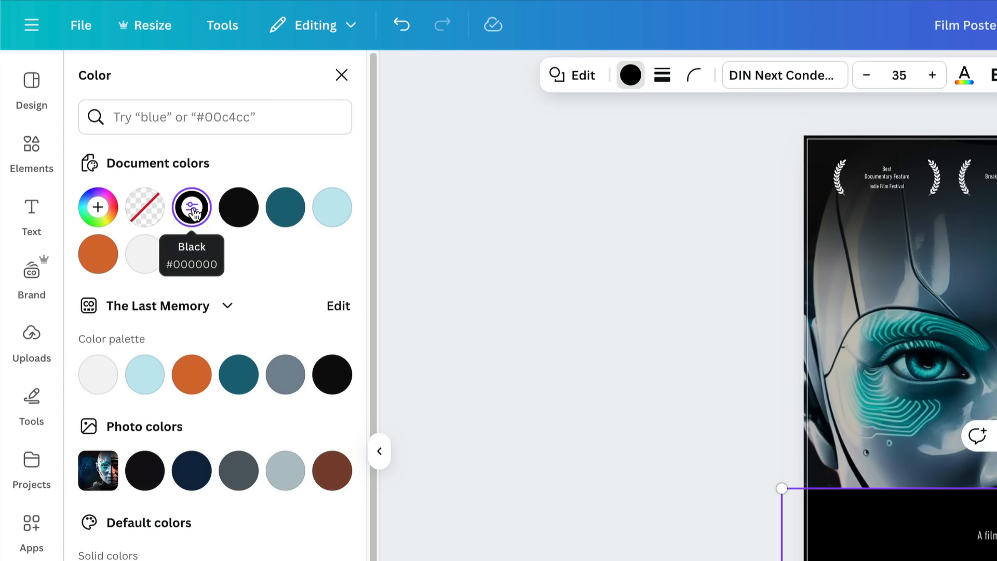
pyautogui.click(193, 211)
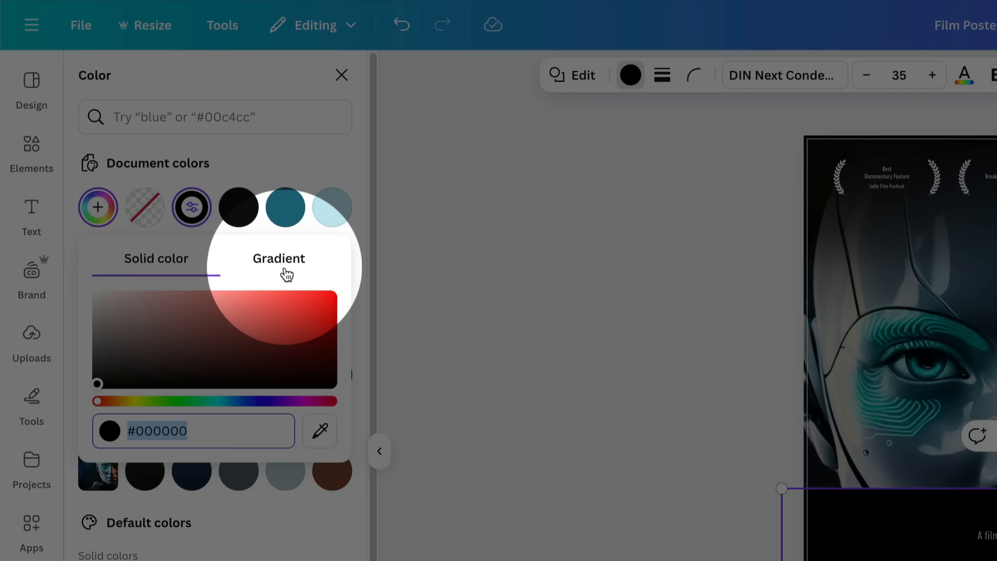
pyautogui.click(285, 274)
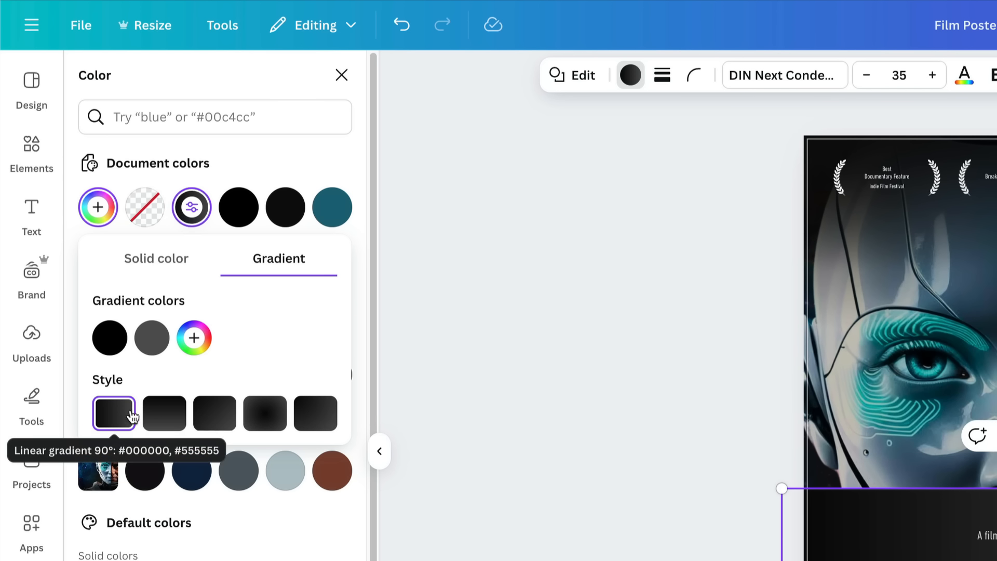
pyautogui.click(164, 413)
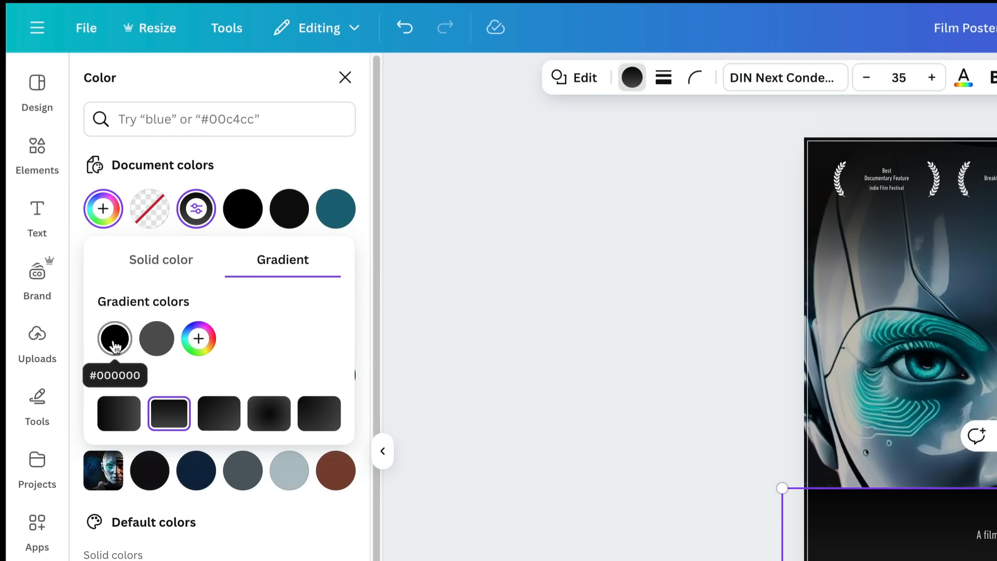
# - Set the gradient's first color to 0% opacity and its second color to #000000 to fade the rectangle into black
pyautogui.click(115, 344)
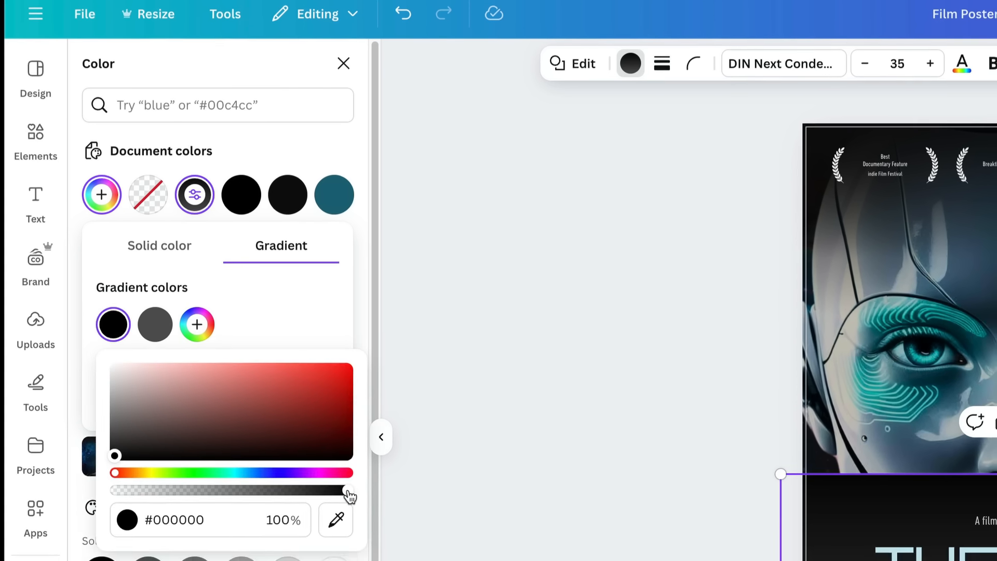
pyautogui.moveTo(348, 493); pyautogui.dragTo(195, 494)
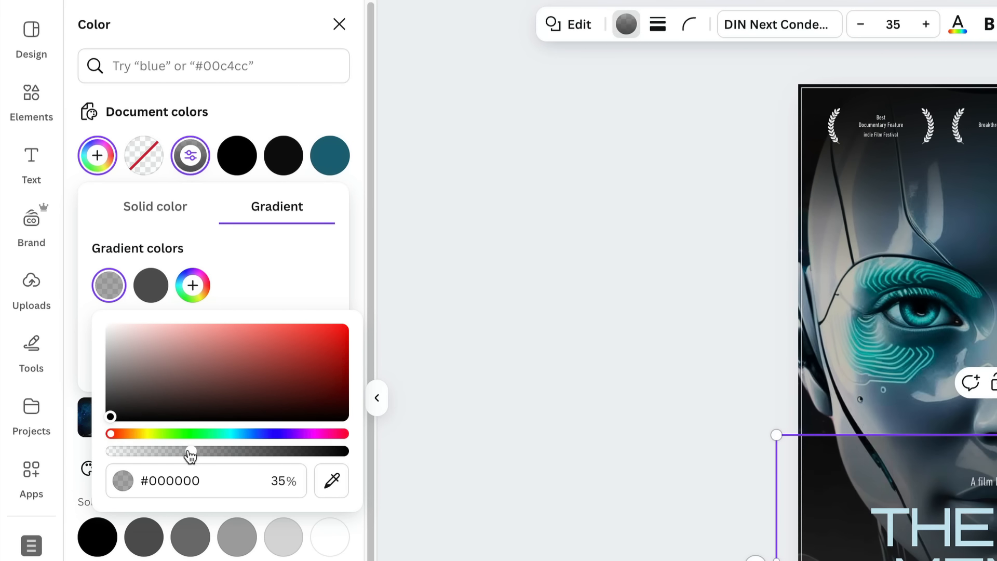
pyautogui.moveTo(191, 455); pyautogui.dragTo(96, 456)
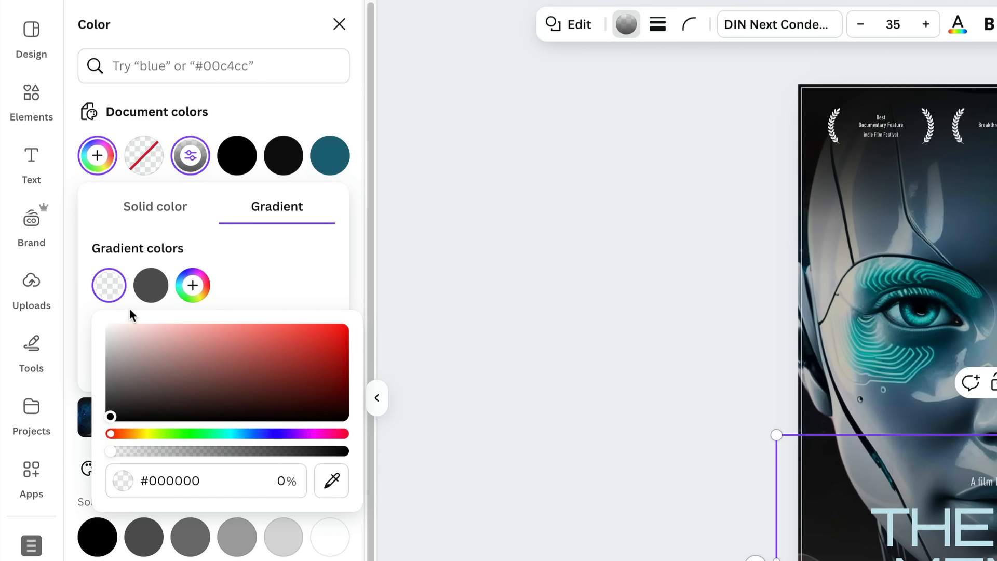
pyautogui.click(151, 294)
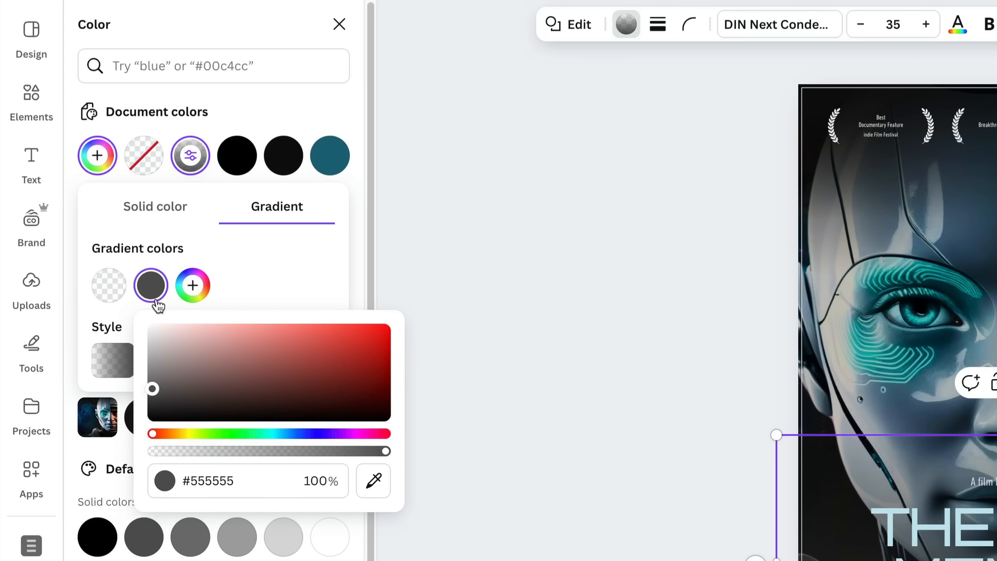
pyautogui.moveTo(152, 388); pyautogui.dragTo(136, 428)
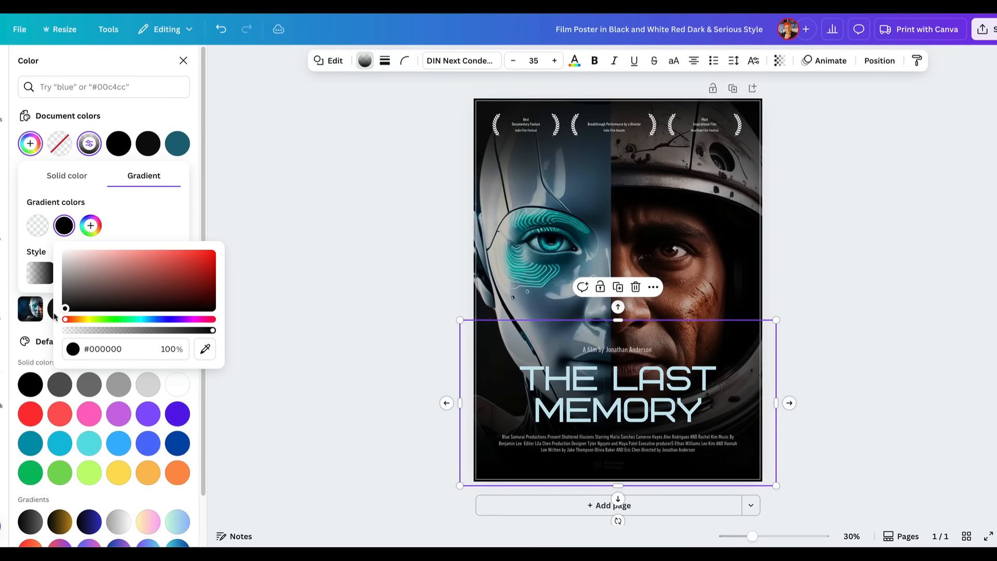
# - Extend the top edge of the gradient rectangle slightly upward so the dark fade starts higher on the poster, then deselect it
pyautogui.click(848, 224)
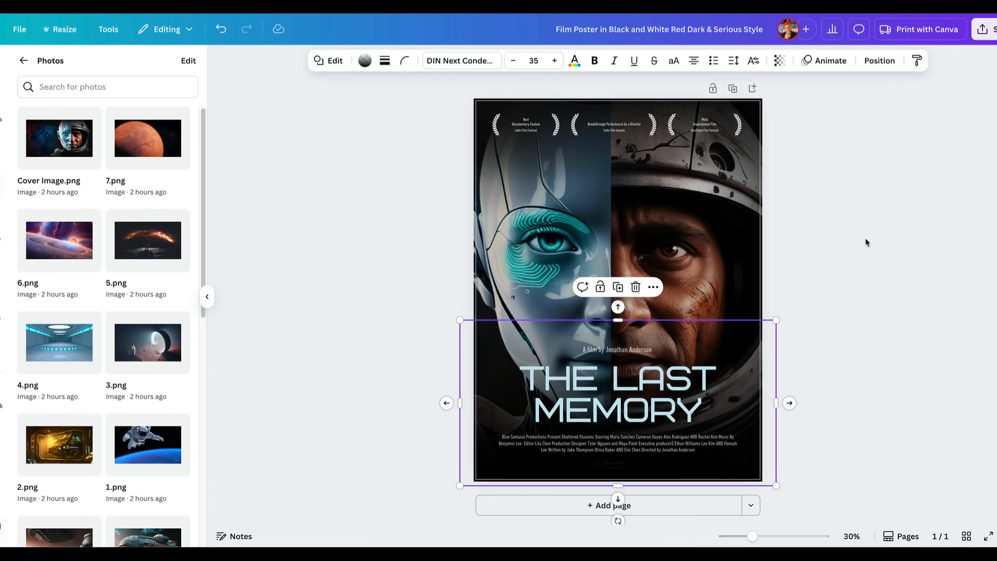
pyautogui.click(865, 238)
pyautogui.click(749, 353)
pyautogui.moveTo(621, 321); pyautogui.dragTo(620, 305)
pyautogui.click(845, 343)
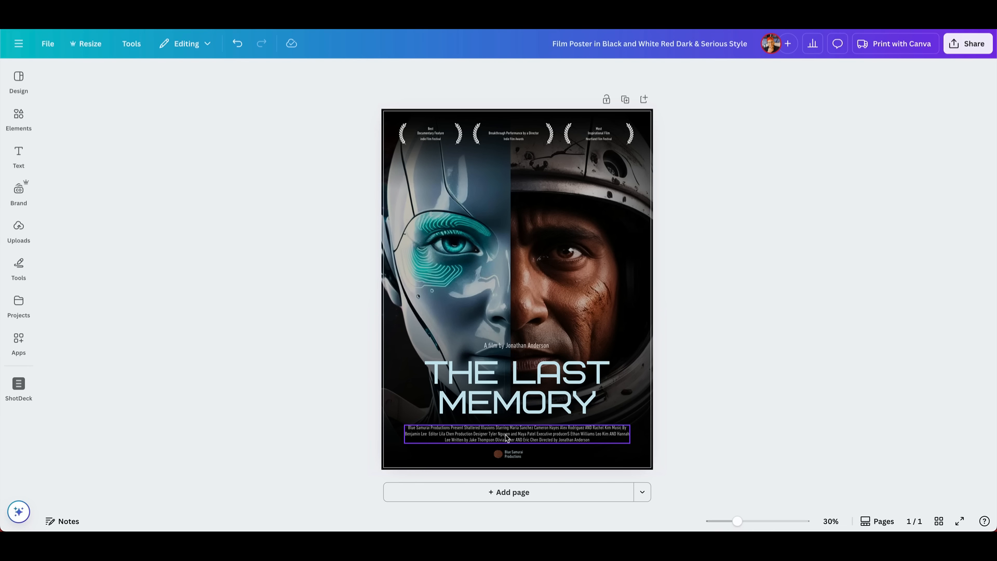
pyautogui.click(796, 370)
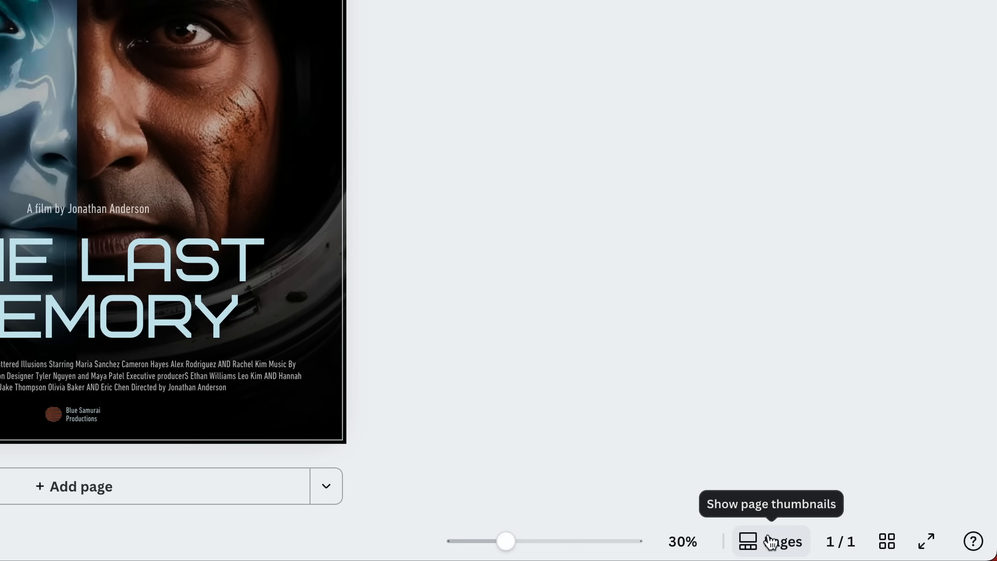
# - Show the page thumbnails and create a resized copy of the poster page as an Instagram Story, 1080 × 1920 px
pyautogui.click(769, 541)
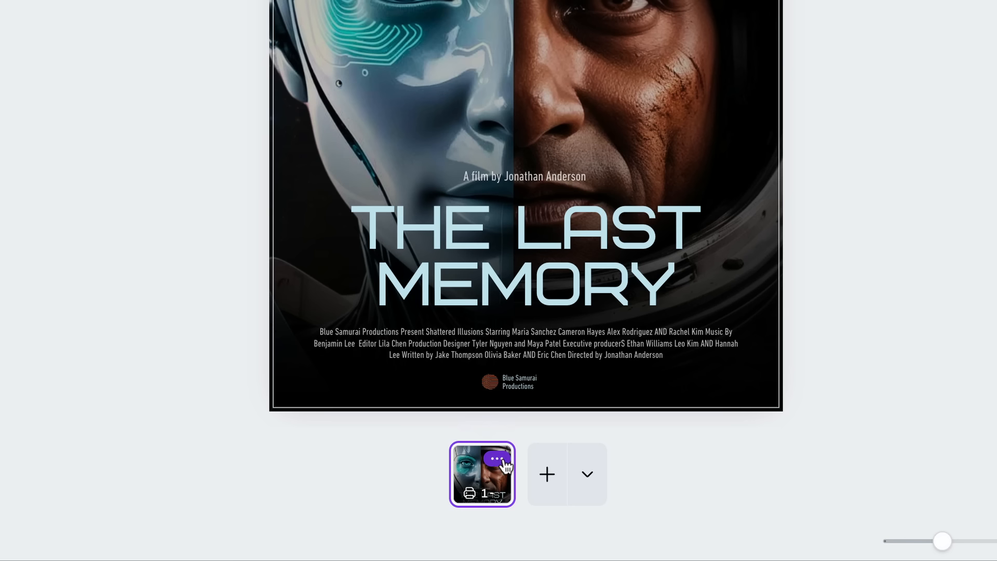
pyautogui.click(500, 459)
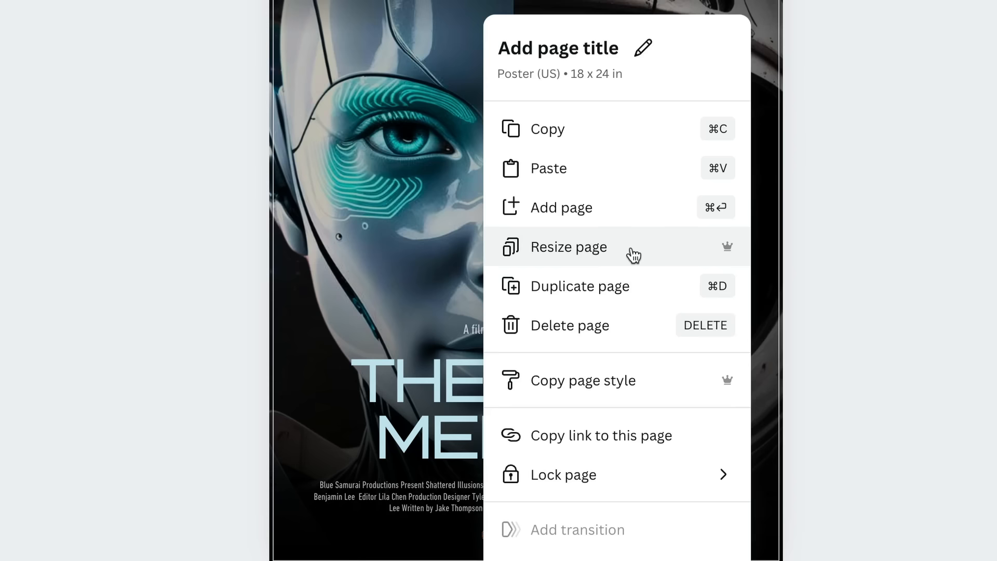
pyautogui.click(632, 253)
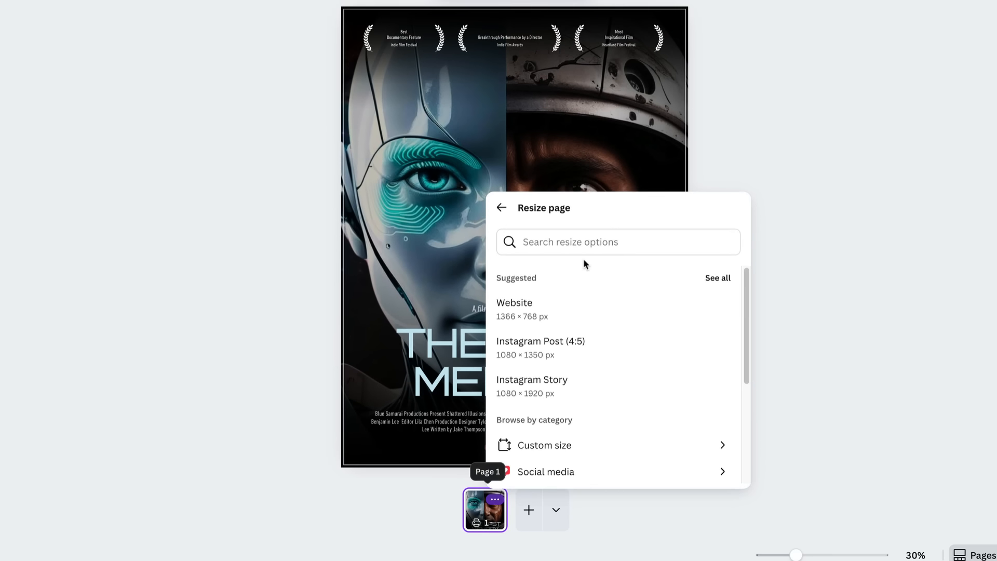
pyautogui.click(595, 388)
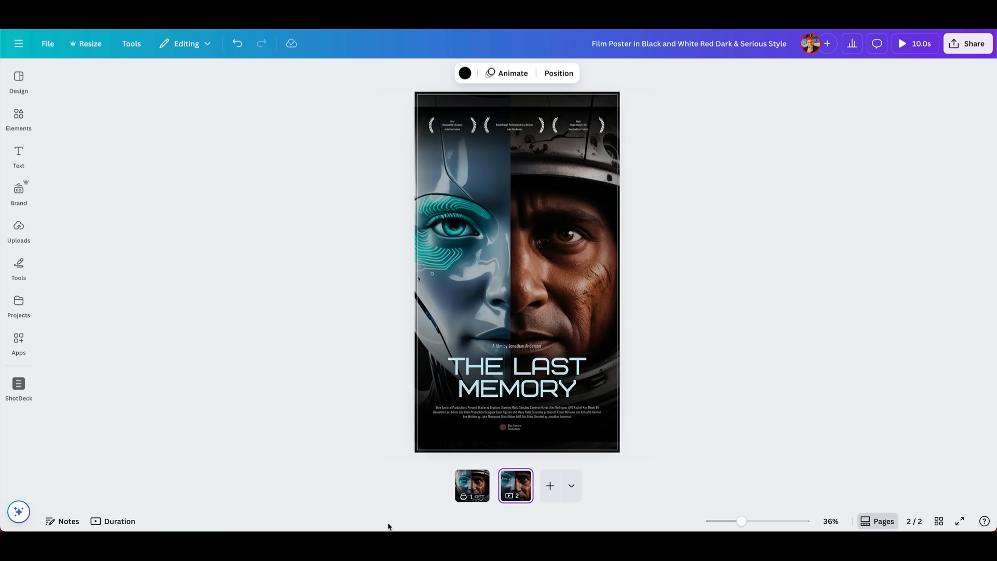
# - Compare the poster page with its story version and create a resized copy of page 1 as a Flyer (Portrait), 8.5 × 11 in
pyautogui.click(472, 485)
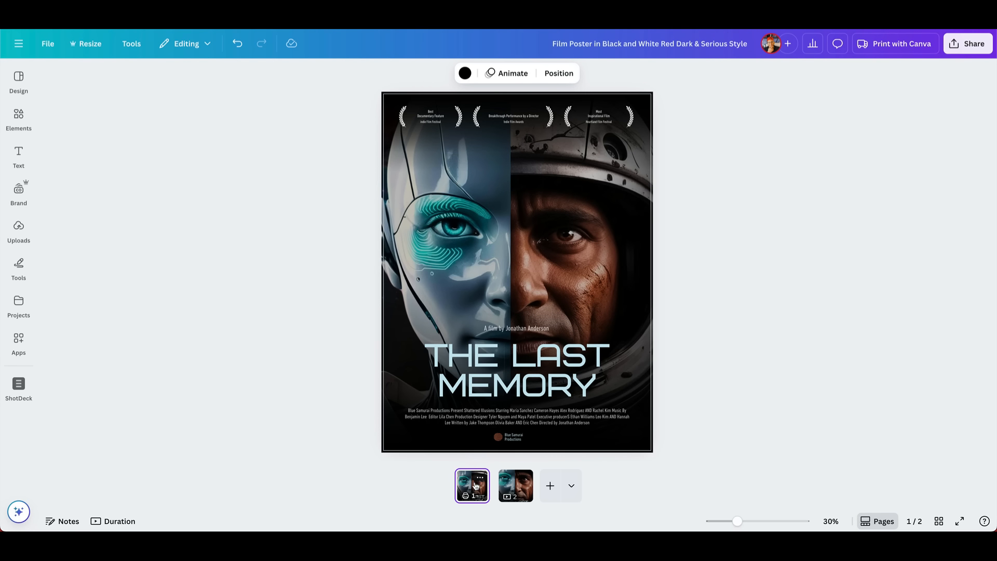
pyautogui.click(511, 485)
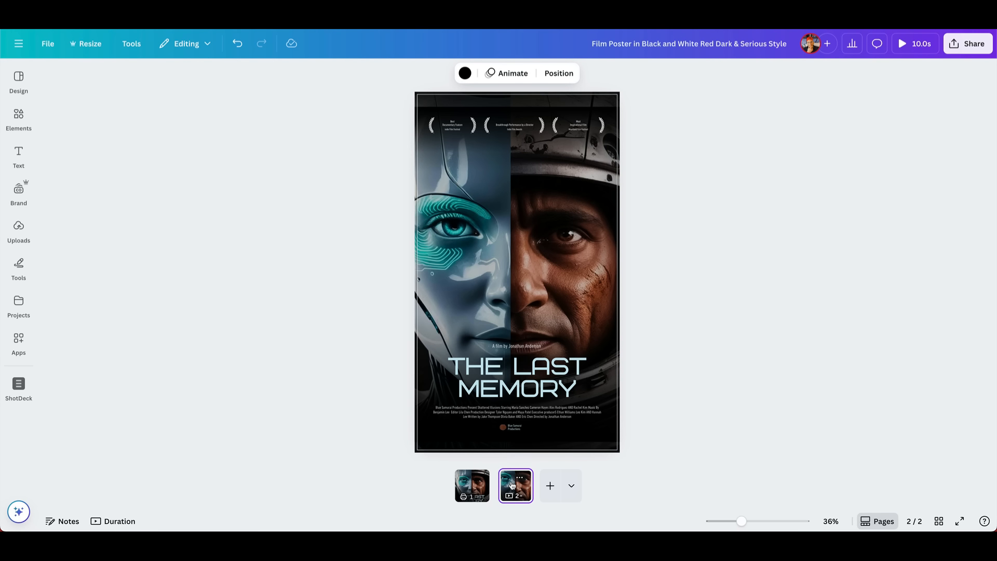
pyautogui.click(473, 482)
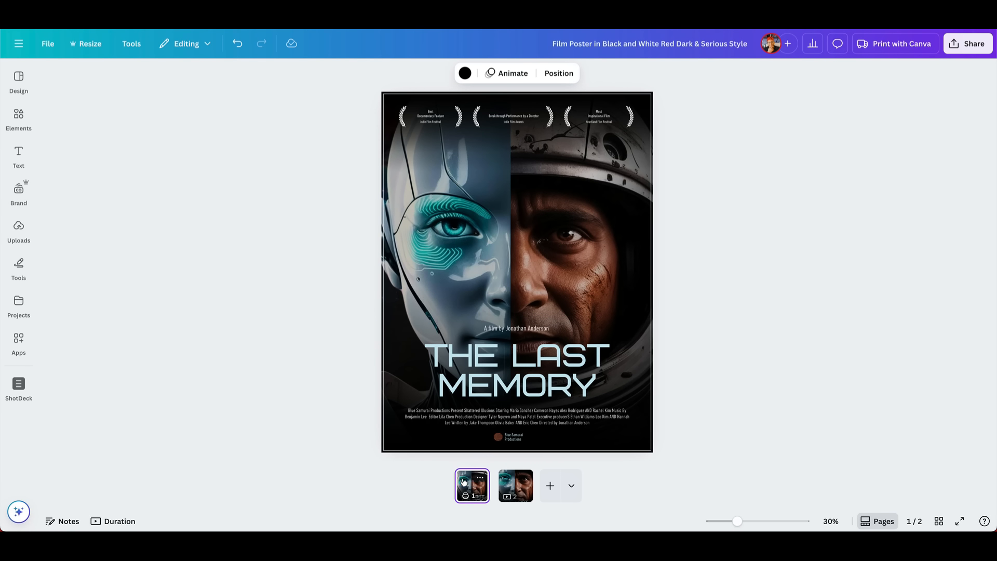
pyautogui.click(480, 477)
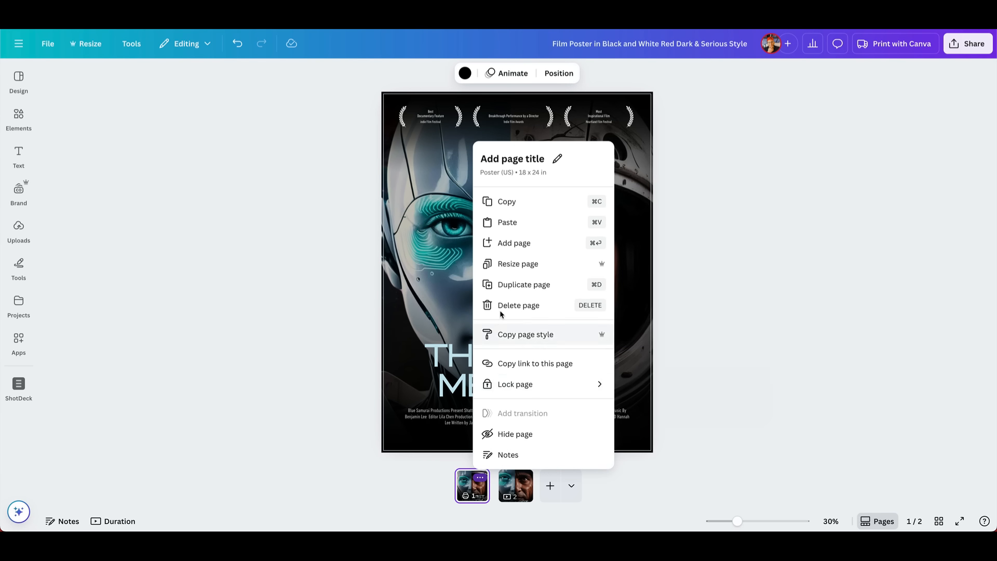
pyautogui.click(552, 268)
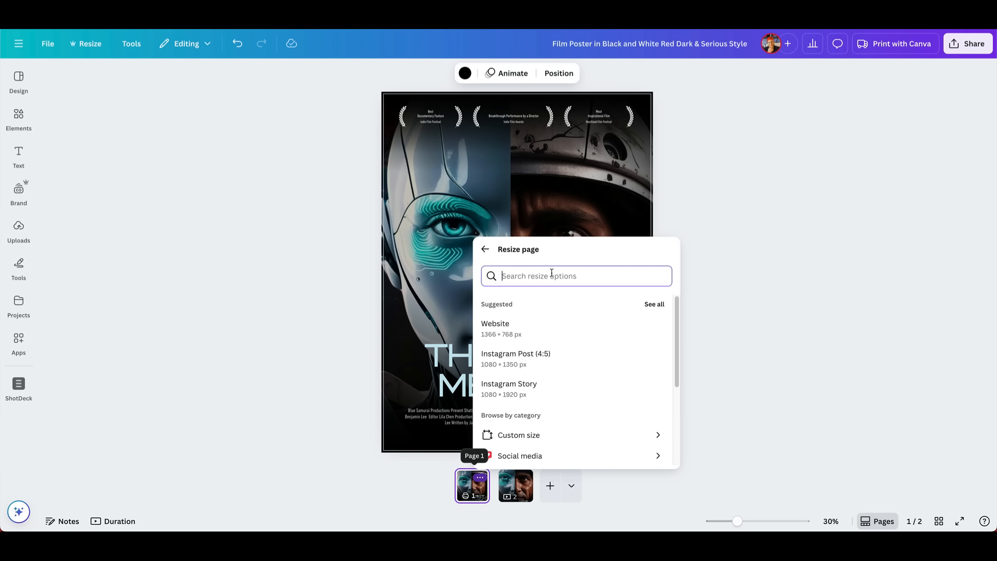
pyautogui.write('flyer')
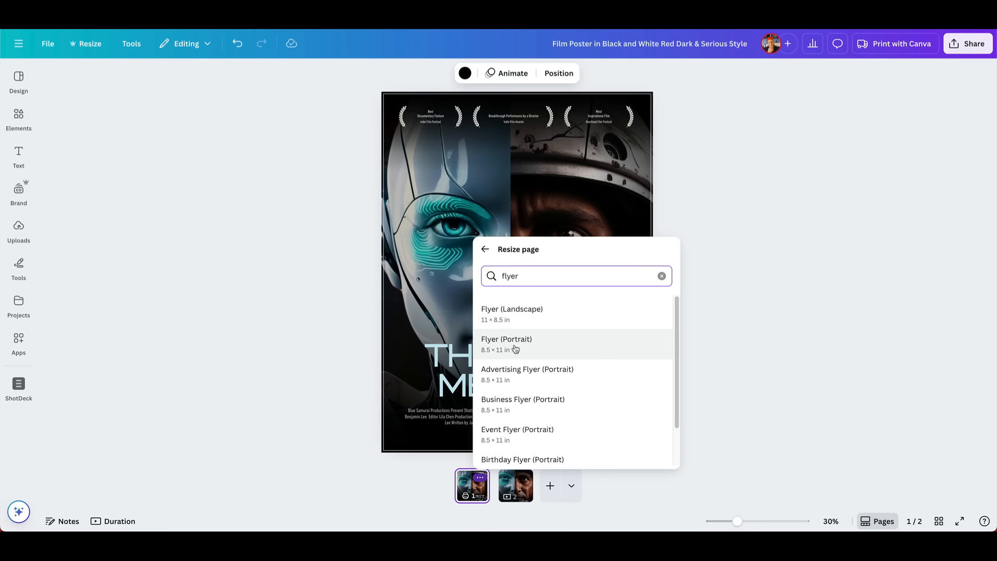
pyautogui.click(547, 349)
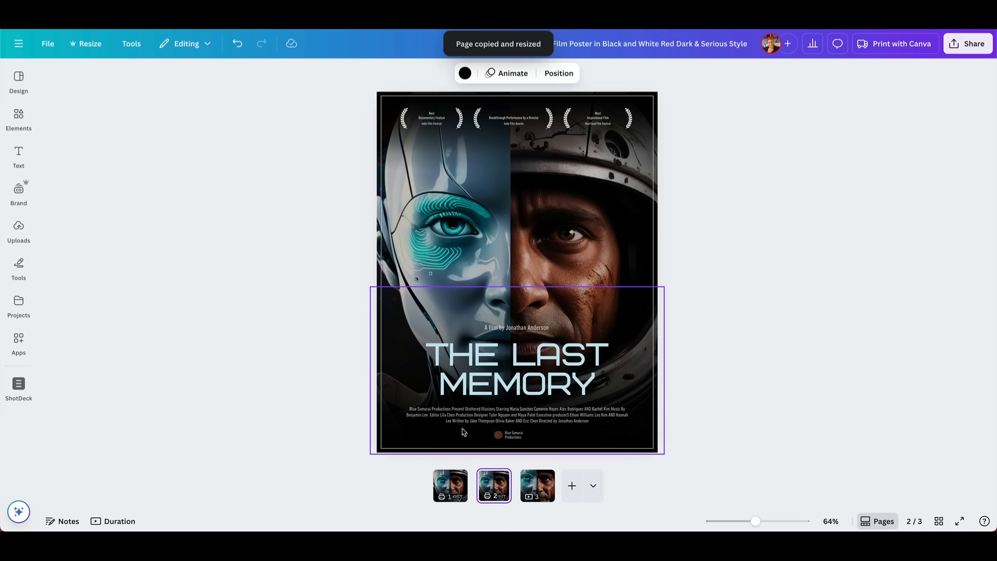
# - Review the three page versions and search the resize options of page 3 for "facebook"
pyautogui.click(449, 490)
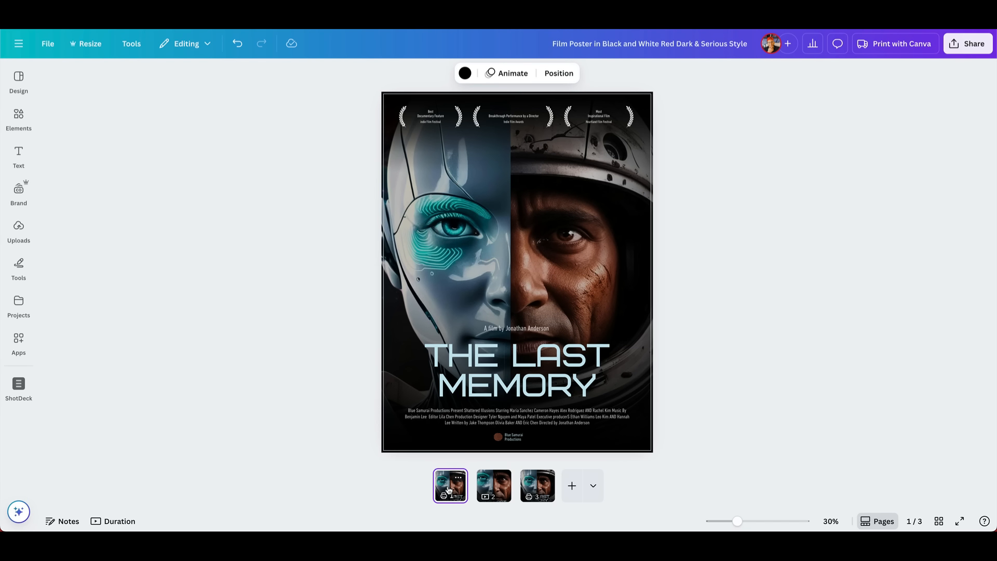
pyautogui.click(488, 488)
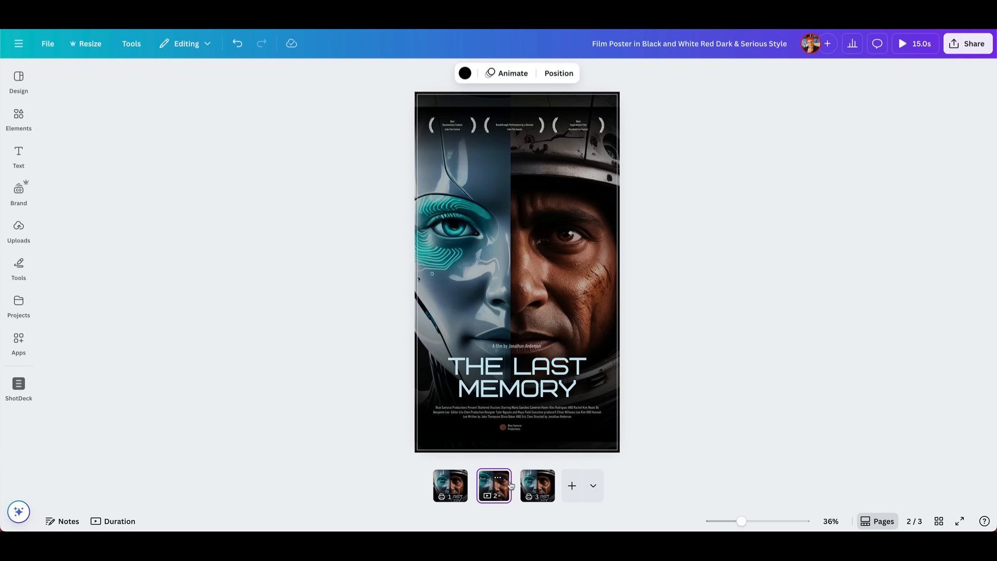
pyautogui.click(533, 484)
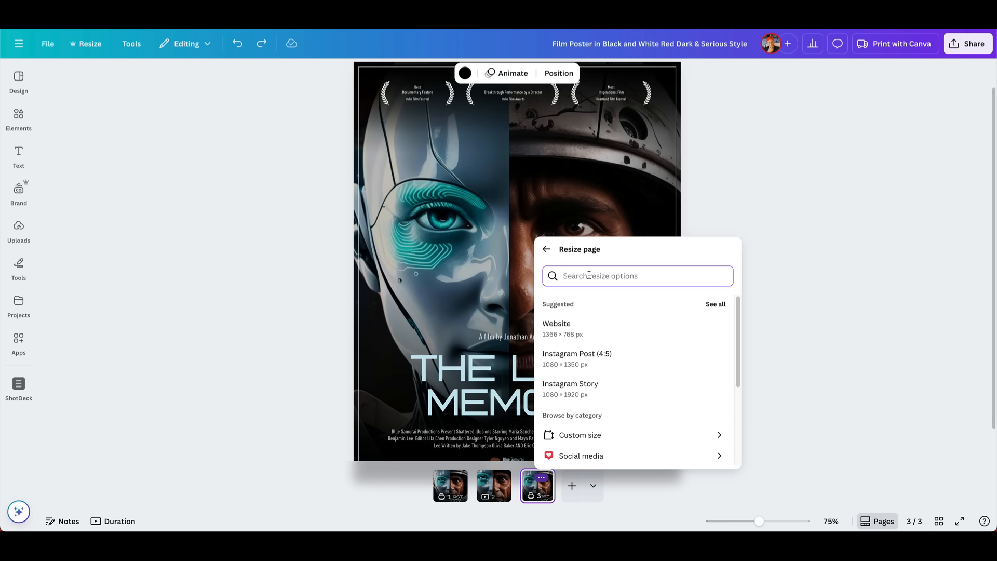
pyautogui.write('facebook')
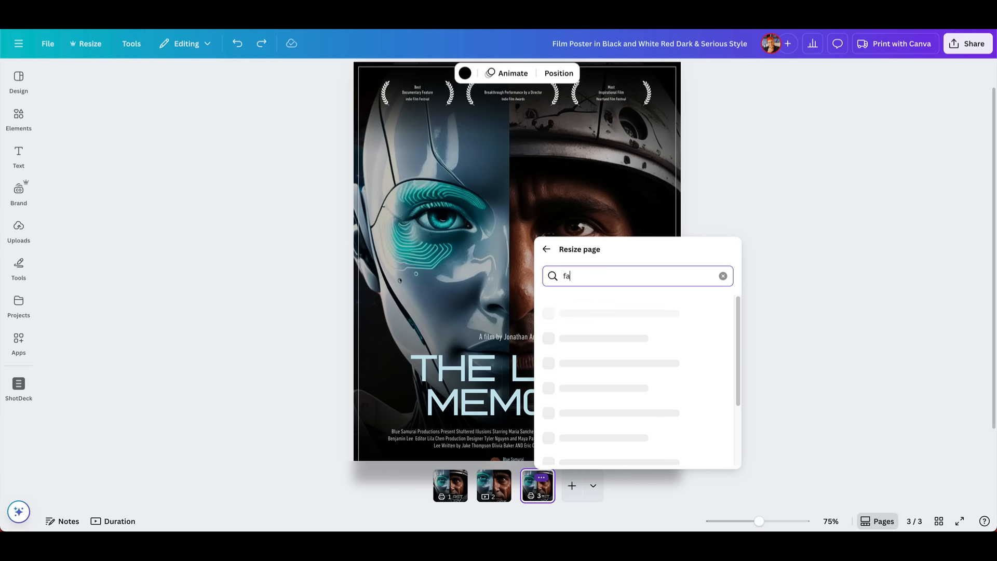